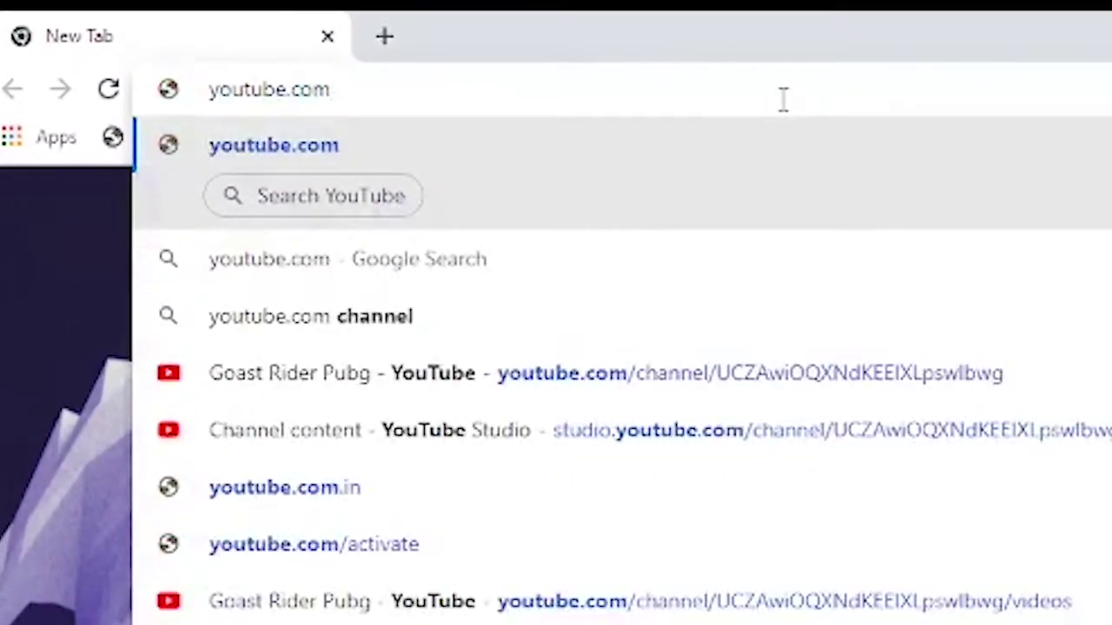
- Load youtube.com/GoastRiderPubg in the browser and read the message on the page
text(/G)
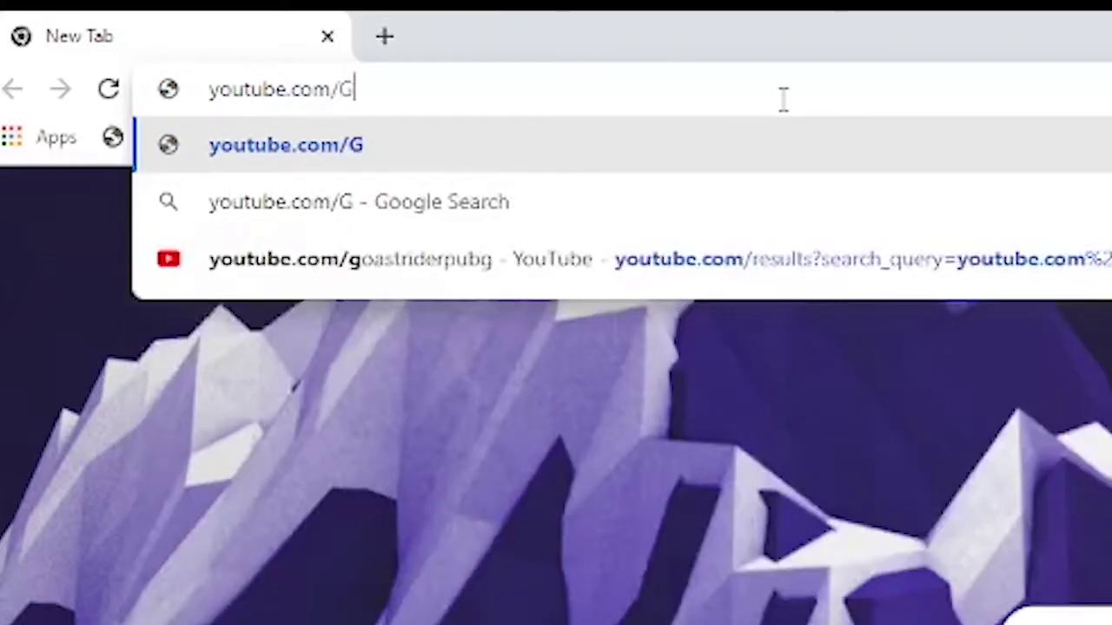
text(oastE)
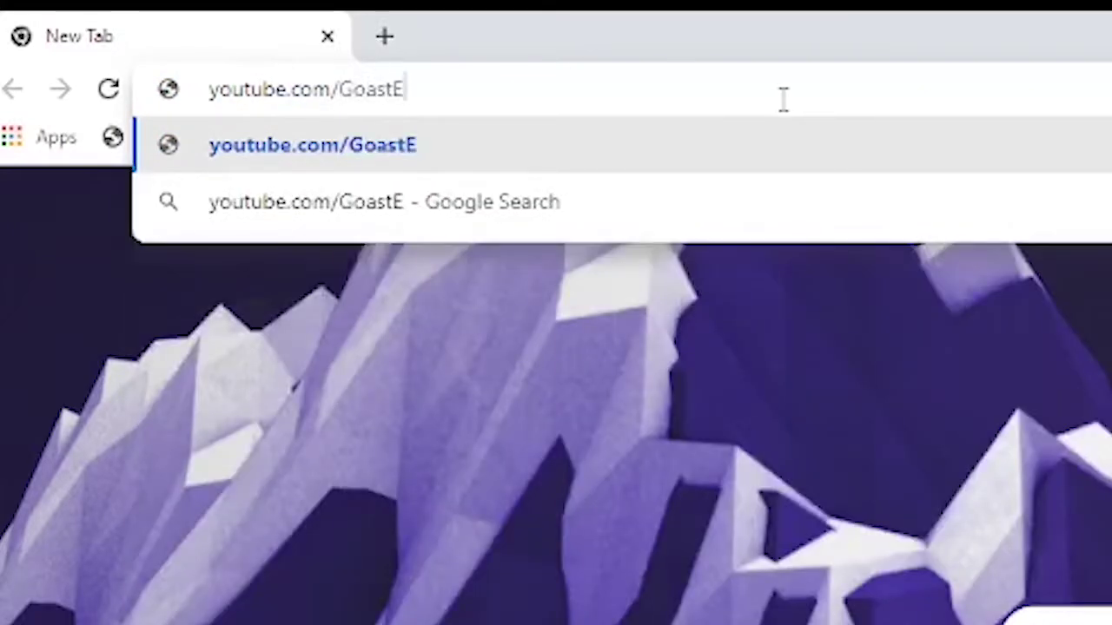
key(BackSpace)
text(R)
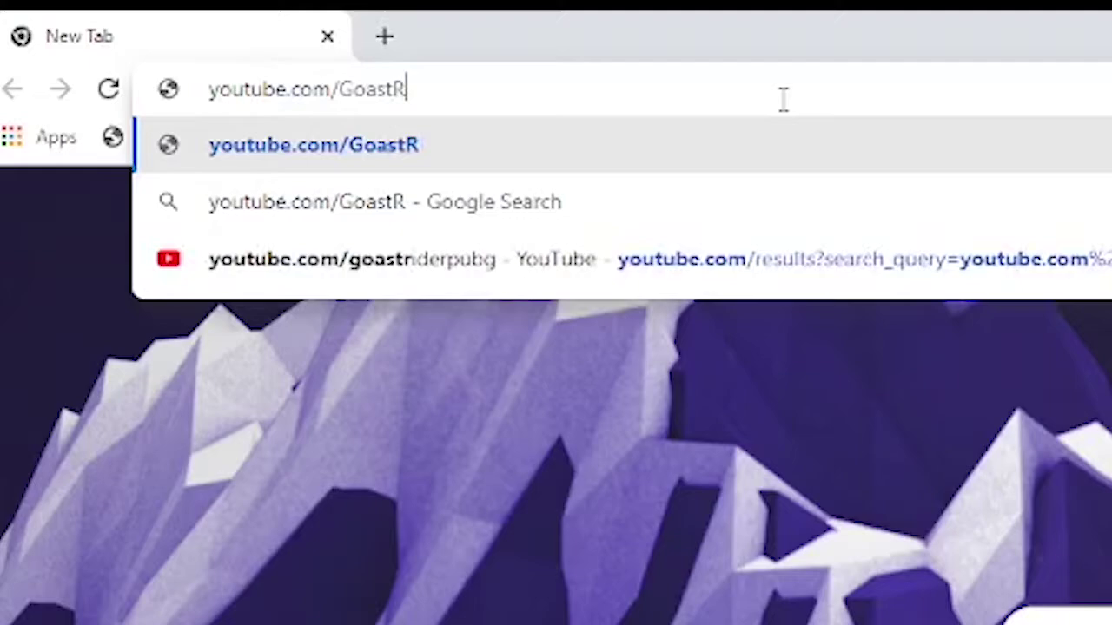
text(iderPu)
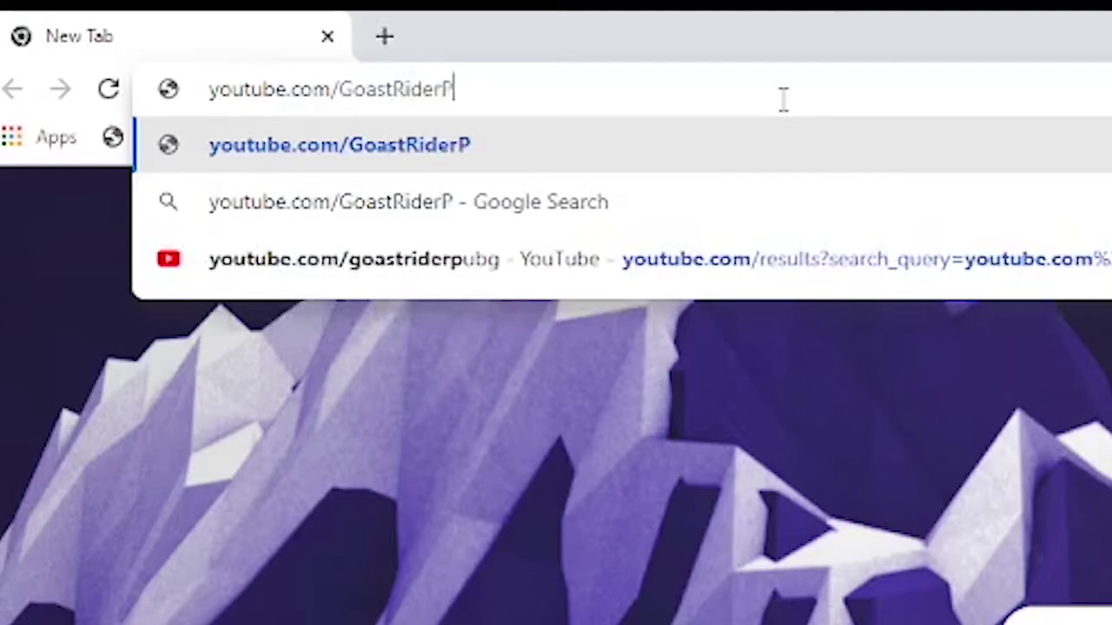
text(bg)
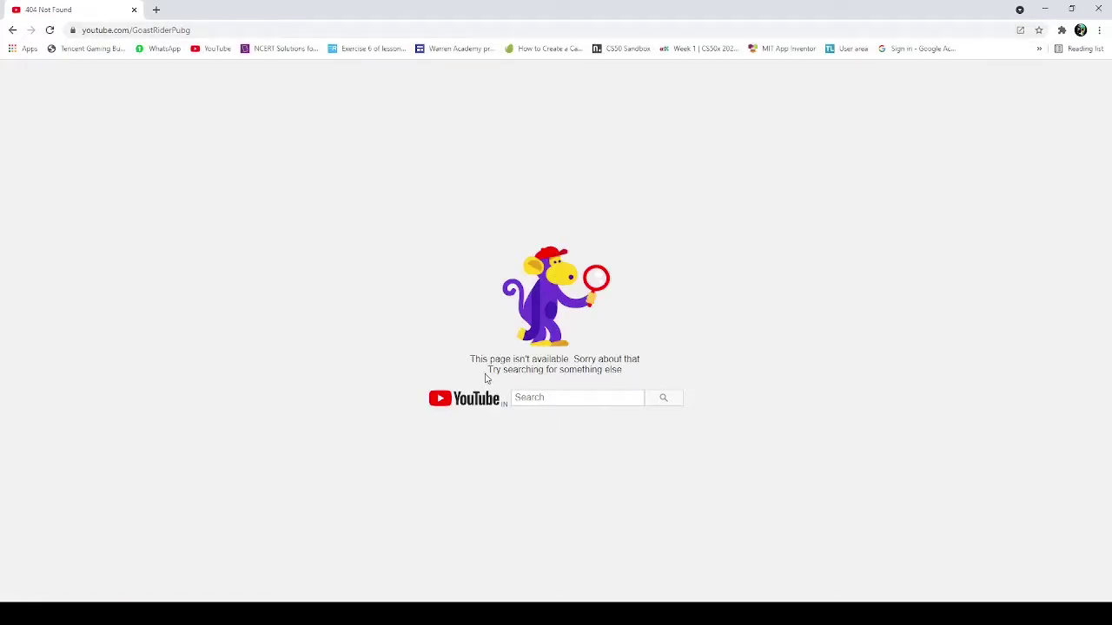
drag(470, 359, 641, 379)
click(641, 379)
- Open YouTube in a new tab, go to the signed-in account's own channel, and open the Branding section of its customization
click(157, 9)
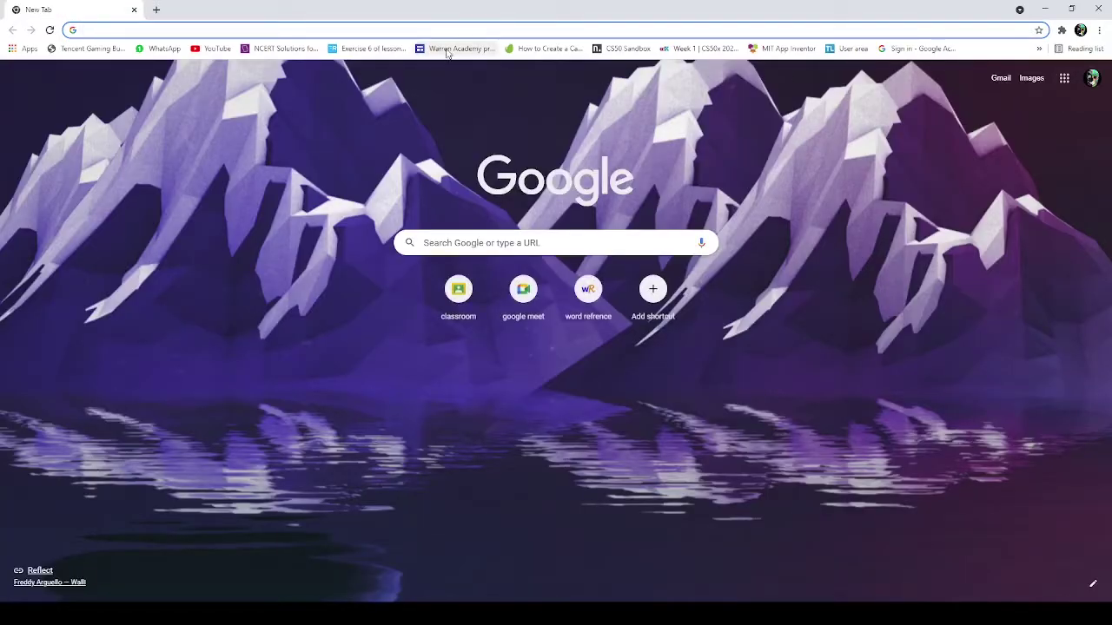
click(212, 48)
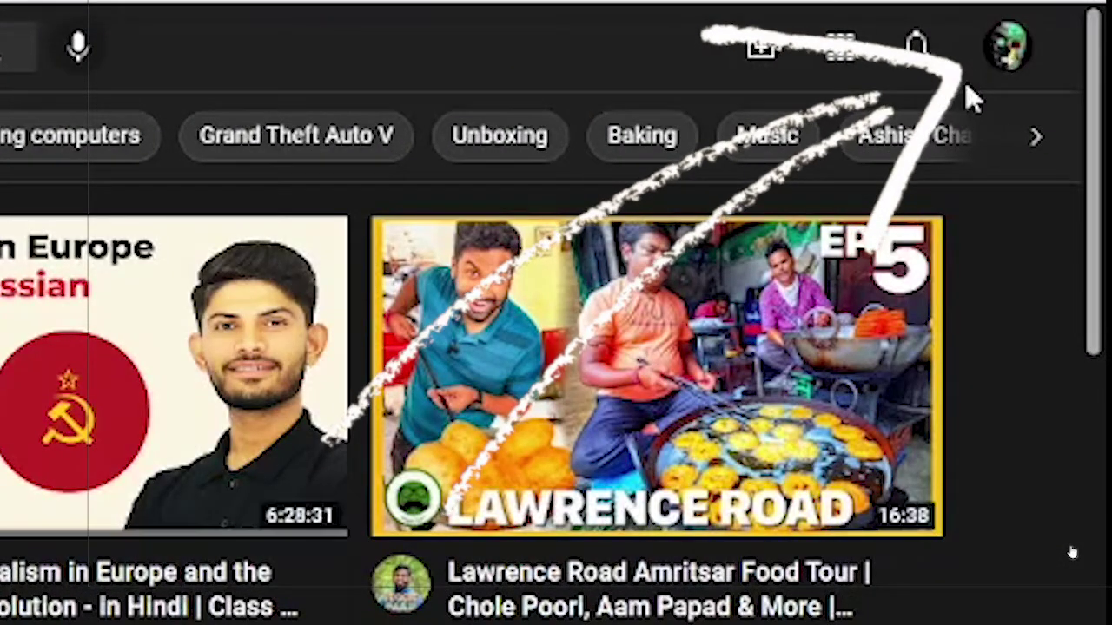
click(1003, 54)
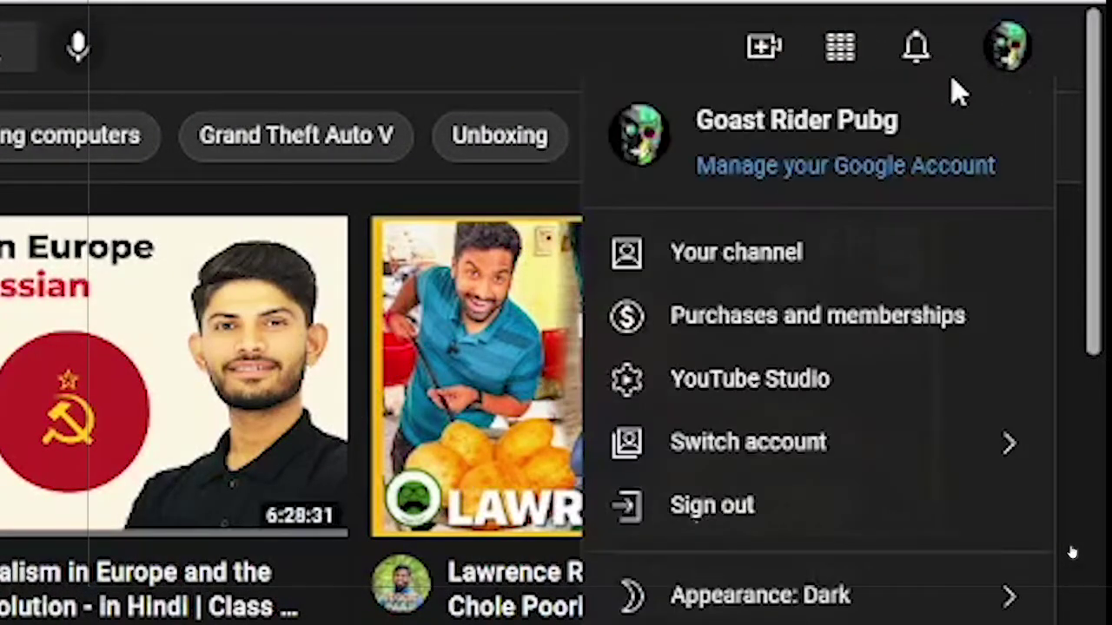
click(784, 251)
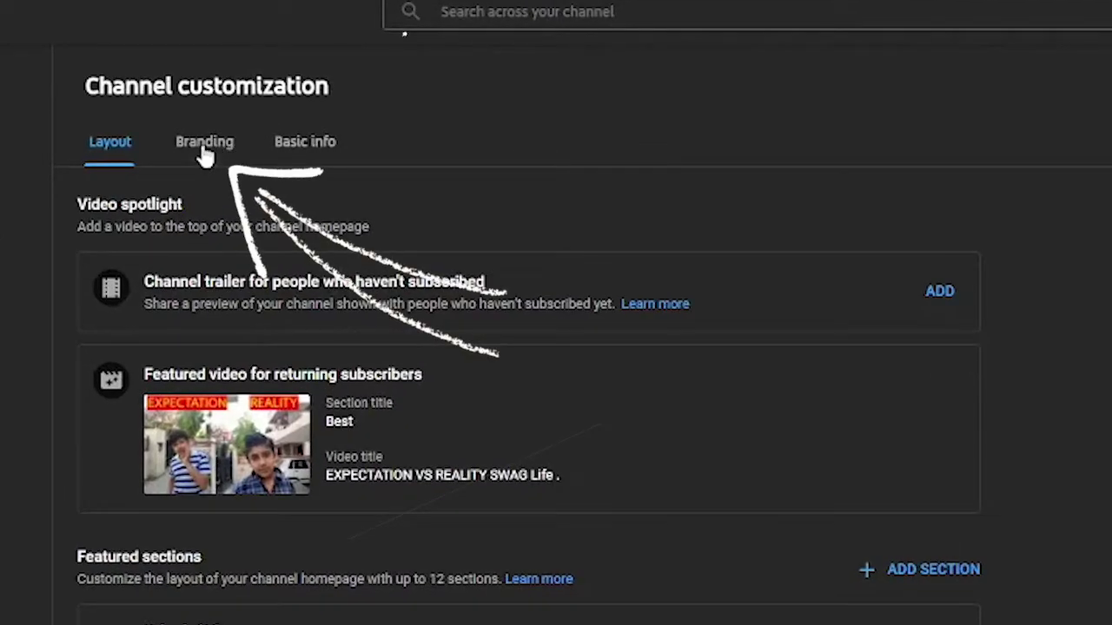
click(205, 155)
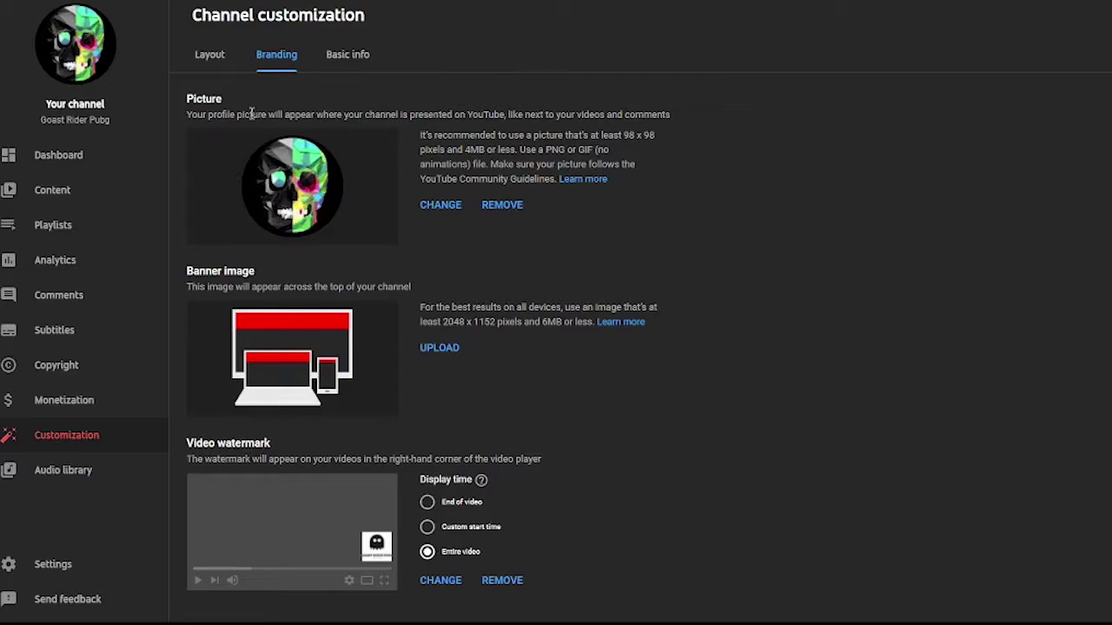
- Review the branding descriptions and upload the mountain "Goast Rider Pubg" artwork as the channel's banner image, accepting the default crop
drag(250, 115, 496, 114)
click(499, 119)
drag(215, 283, 395, 287)
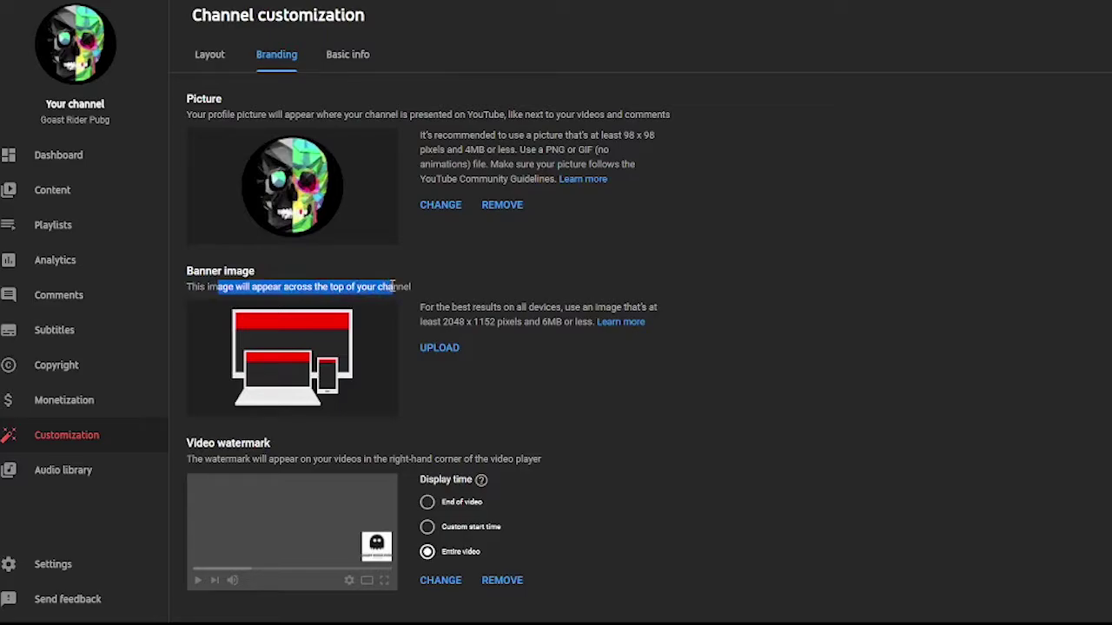
drag(333, 459, 241, 459)
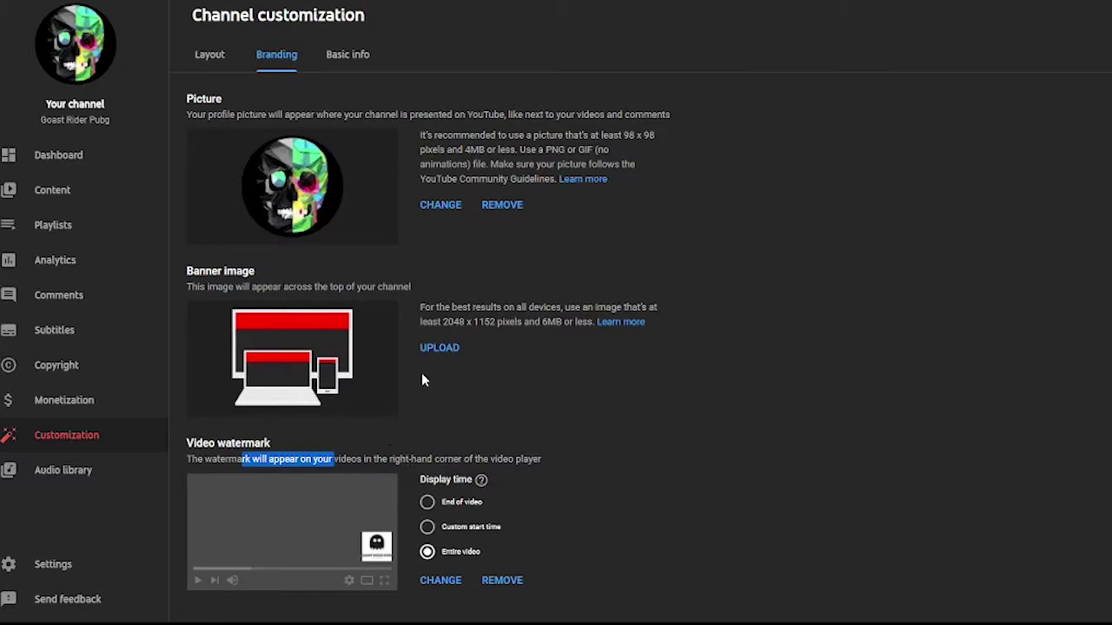
click(440, 354)
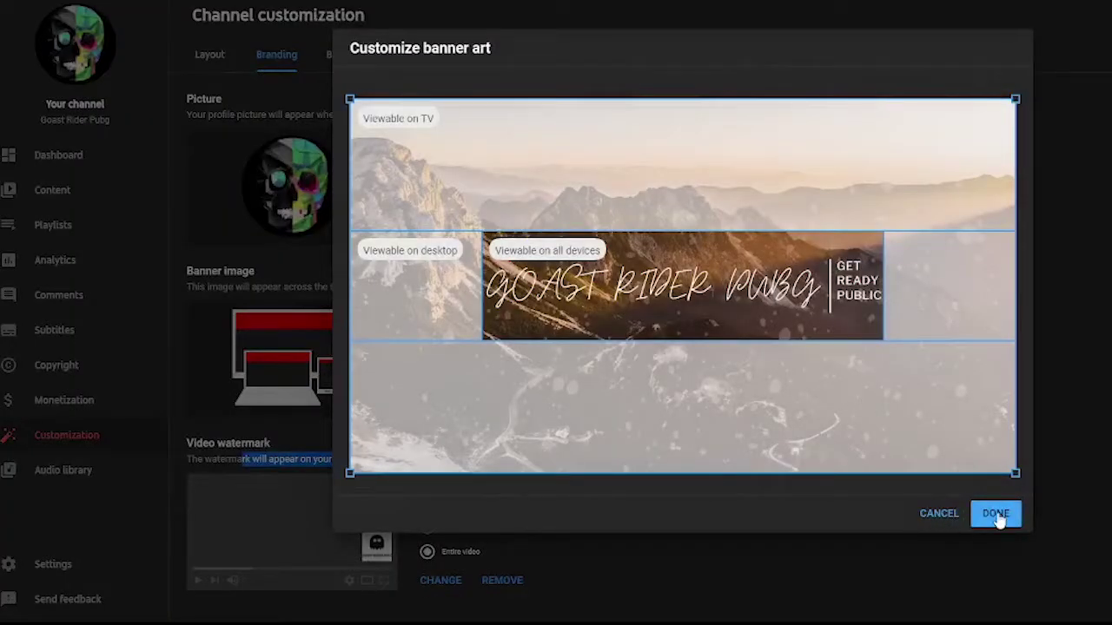
click(993, 514)
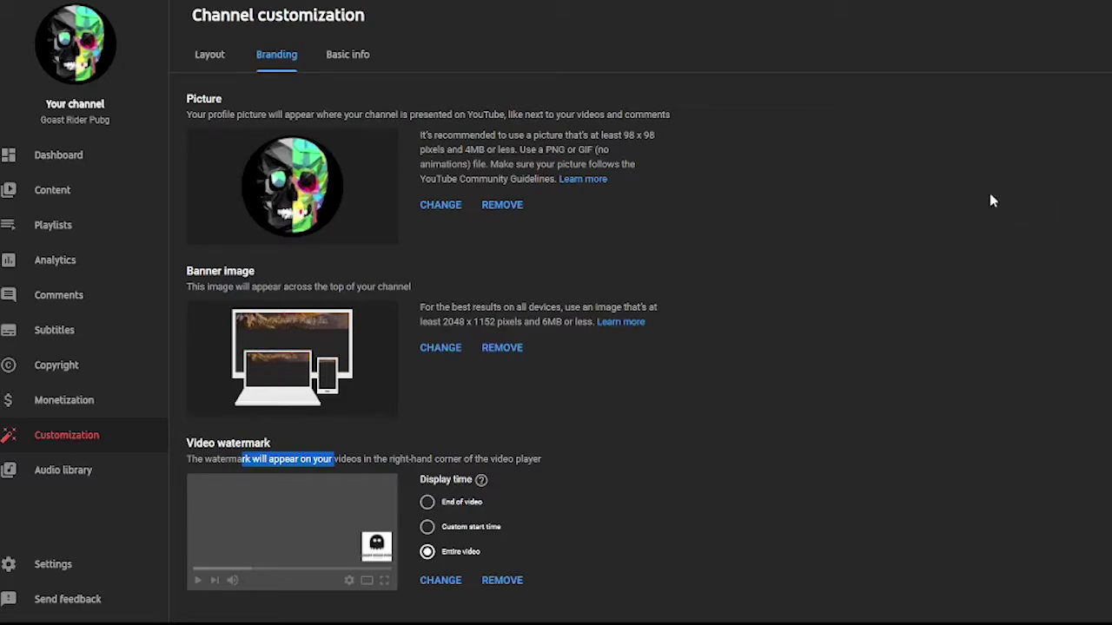
- Find the standard channel URL in the channel's Basic info, load it in a new tab to check it, and return to the customization page
click(360, 57)
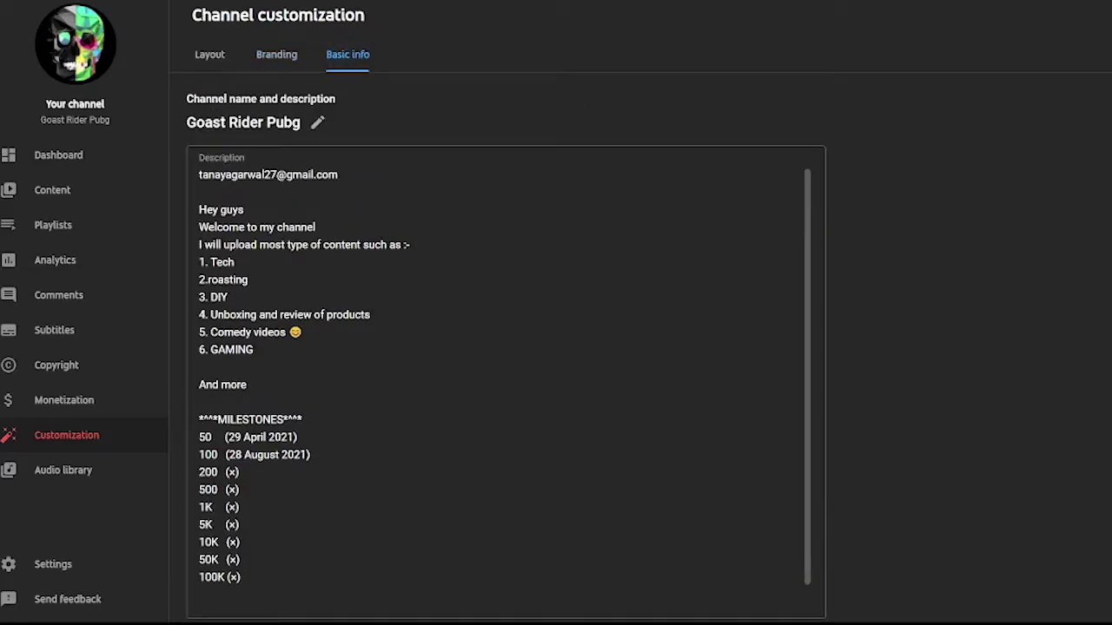
scroll(1094, 195, down, 3)
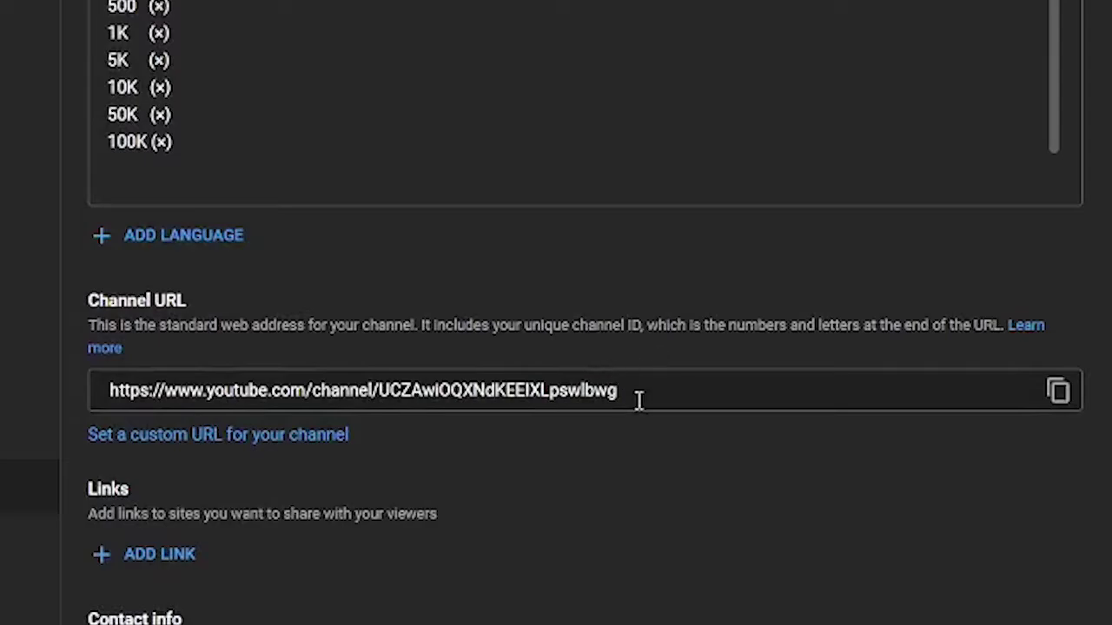
click(639, 401)
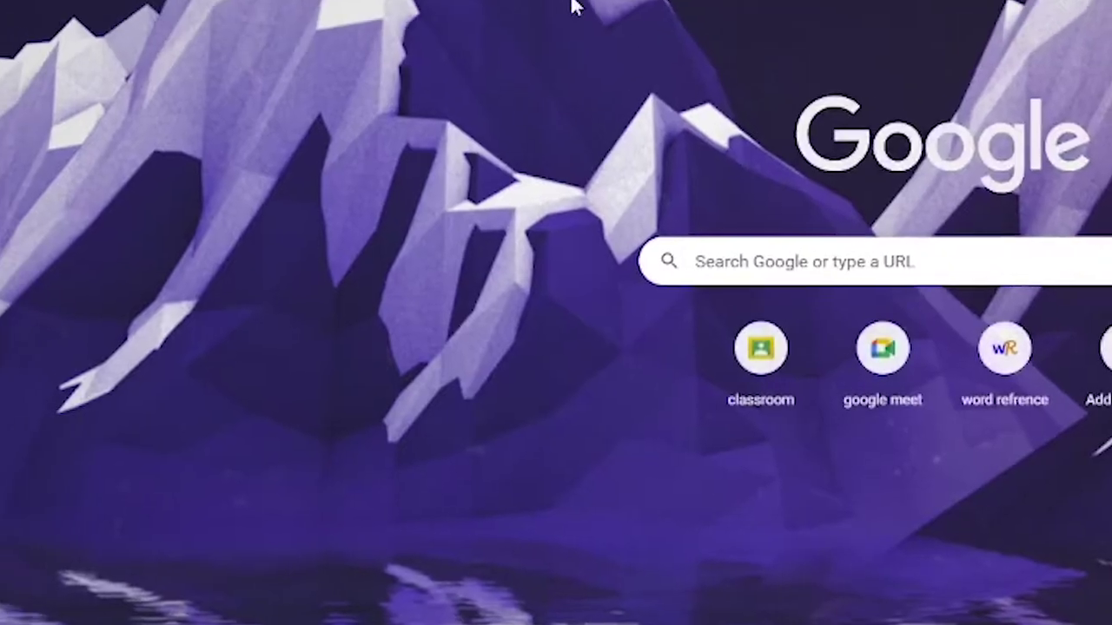
text(https://www.youtube.com/channel/UCZAwiOQXNdKEEIXLpswlbwg)
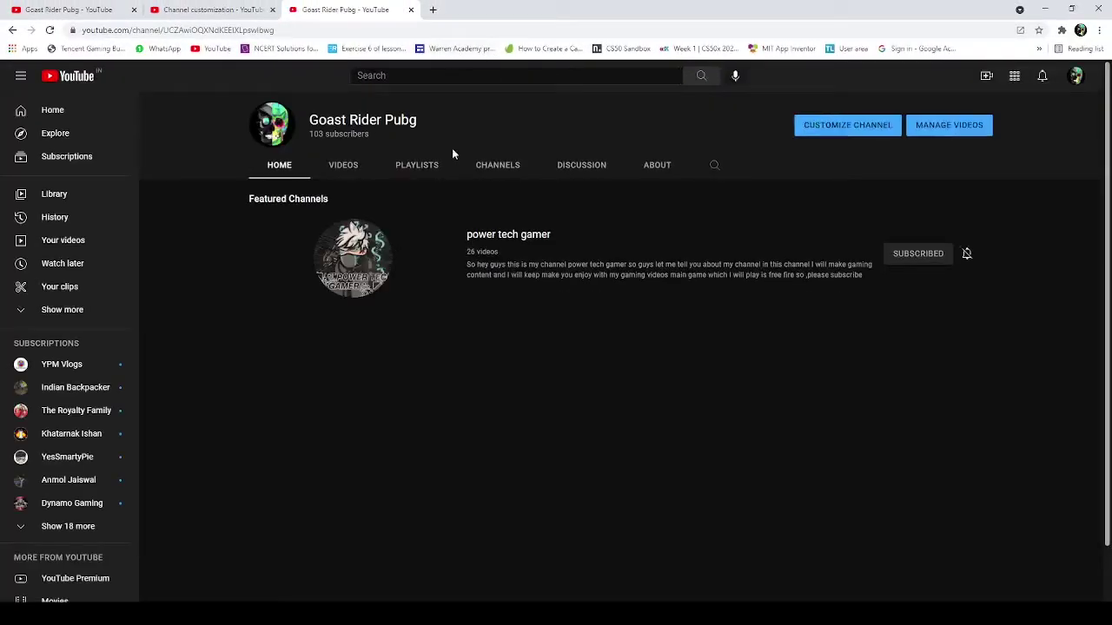
click(411, 10)
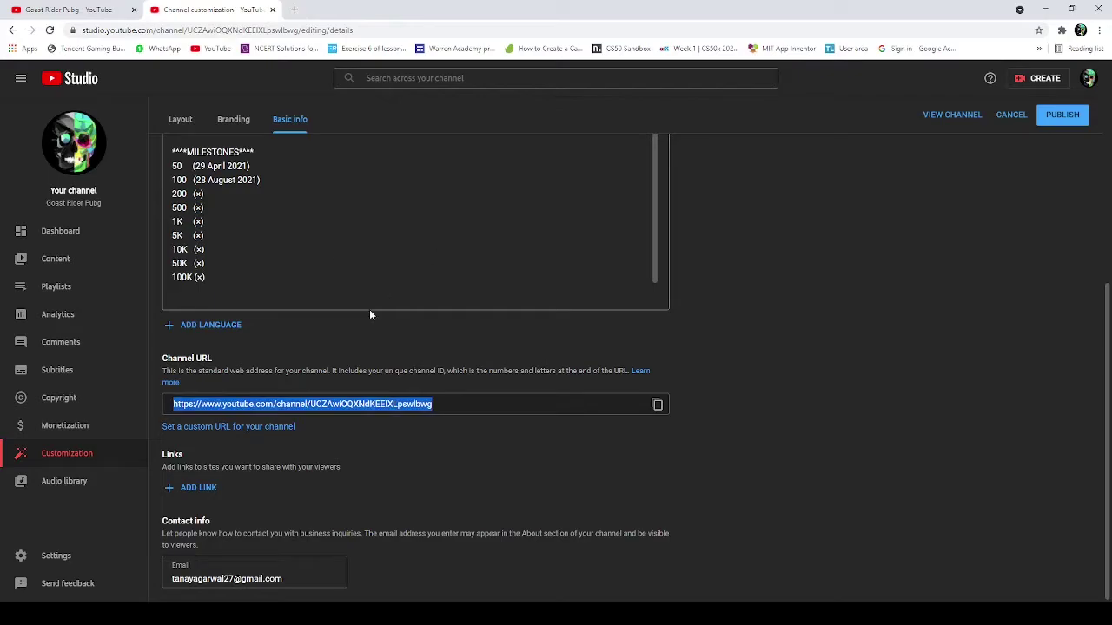
click(191, 442)
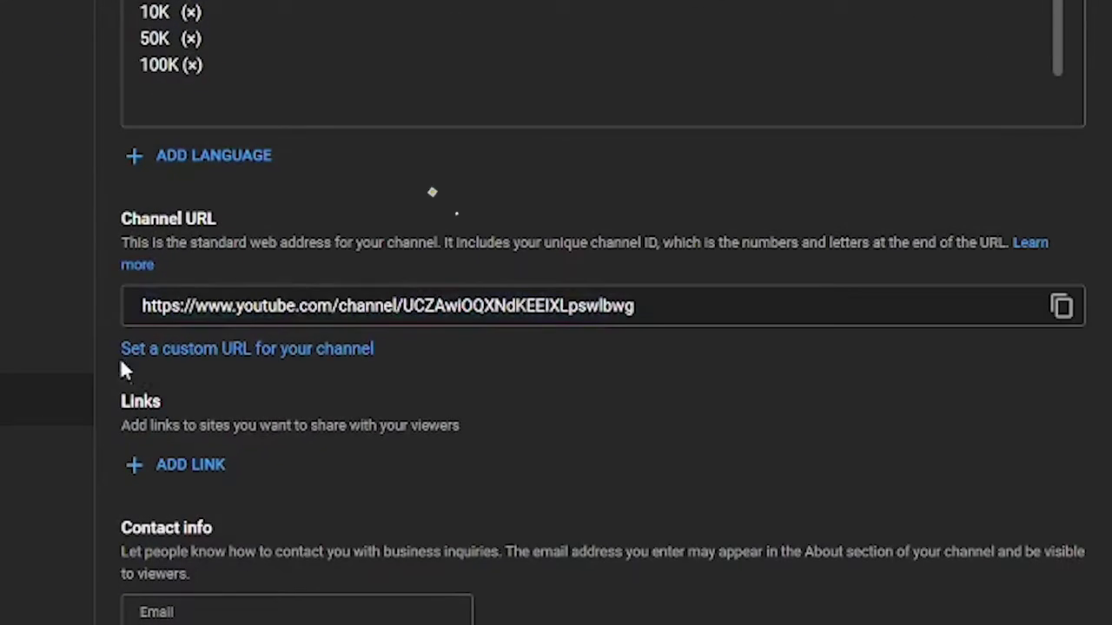
drag(121, 365, 371, 370)
click(360, 393)
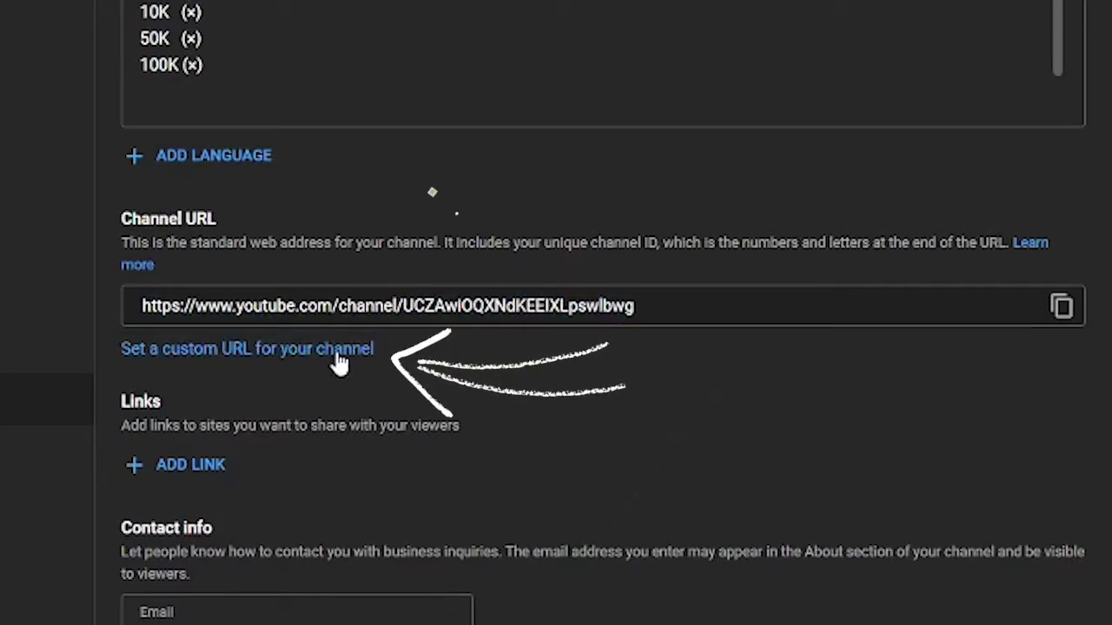
click(338, 363)
scroll(334, 357, down, 2)
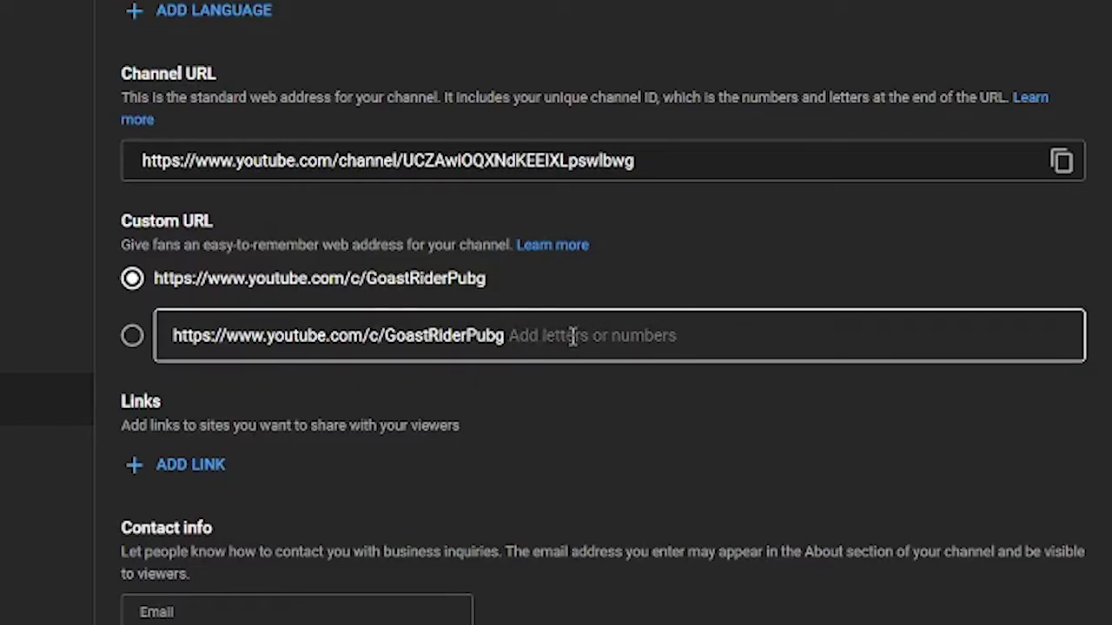
click(459, 280)
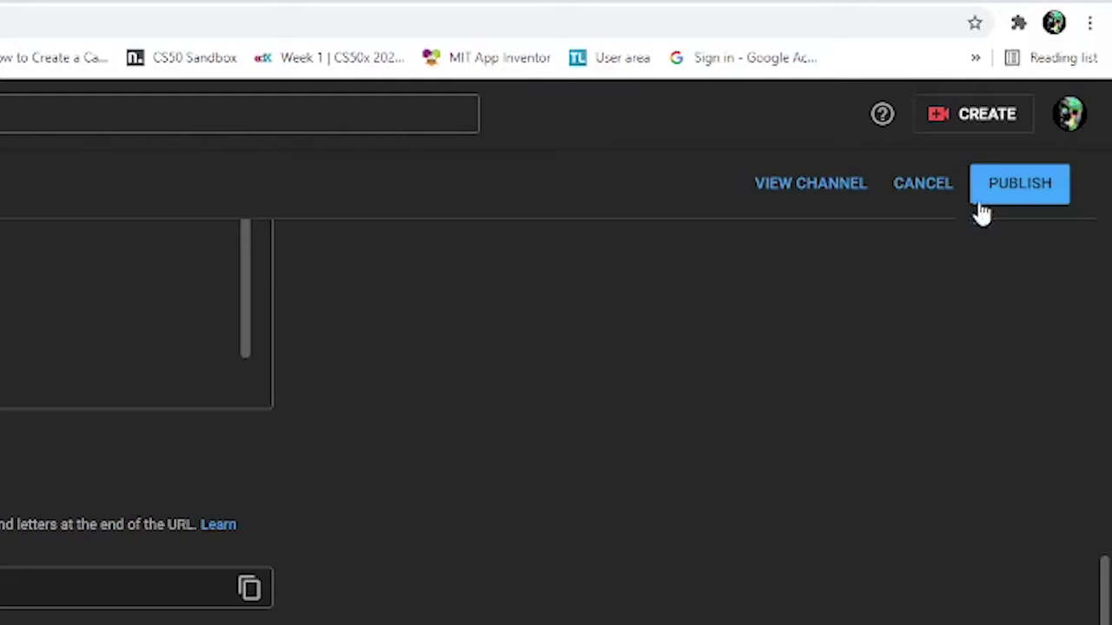
click(991, 200)
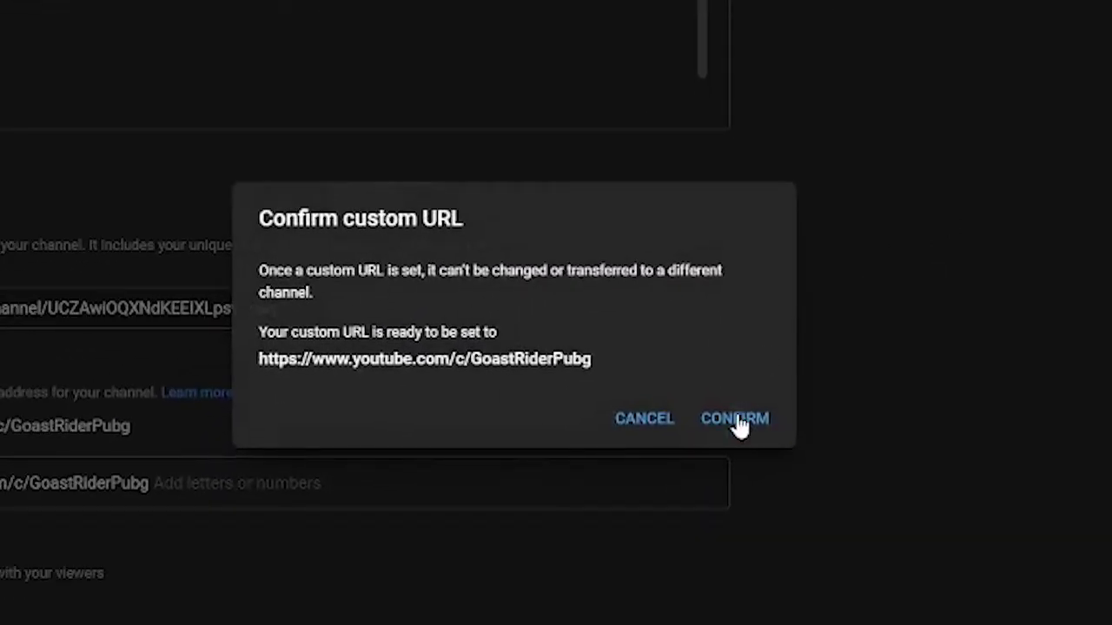
click(736, 420)
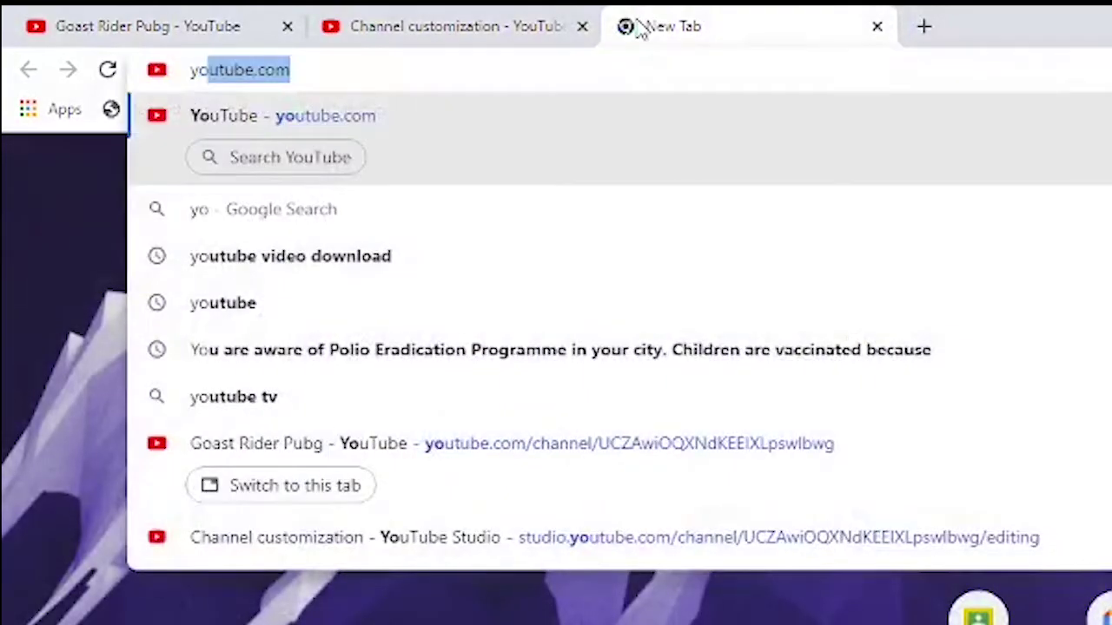
- Load youtube.com/GoastRiderPubg in a new tab and check the channel page it opens
key(BackSpace)
text(tuve)
key(BackSpace)
key(BackSpace)
text(be.c)
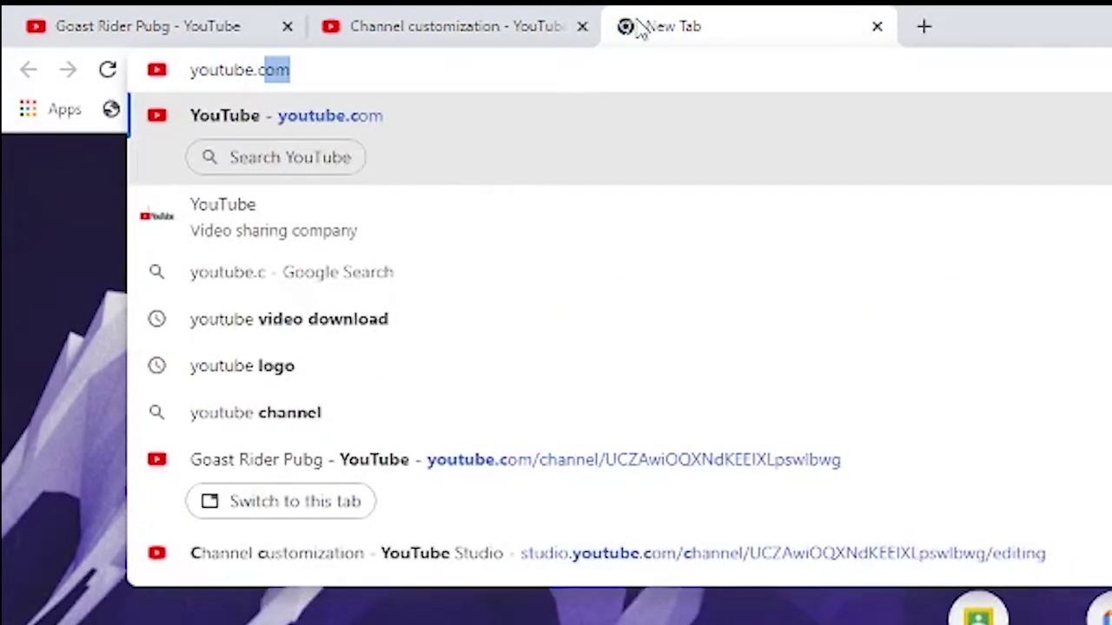
text(om/GoastE)
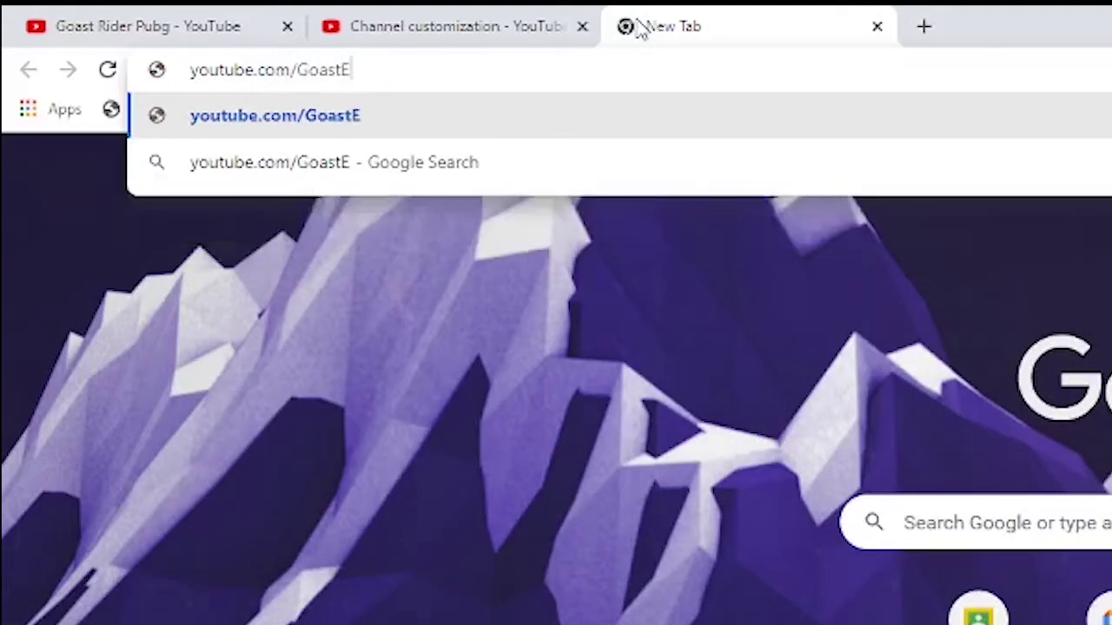
key(BackSpace)
text(Rider)
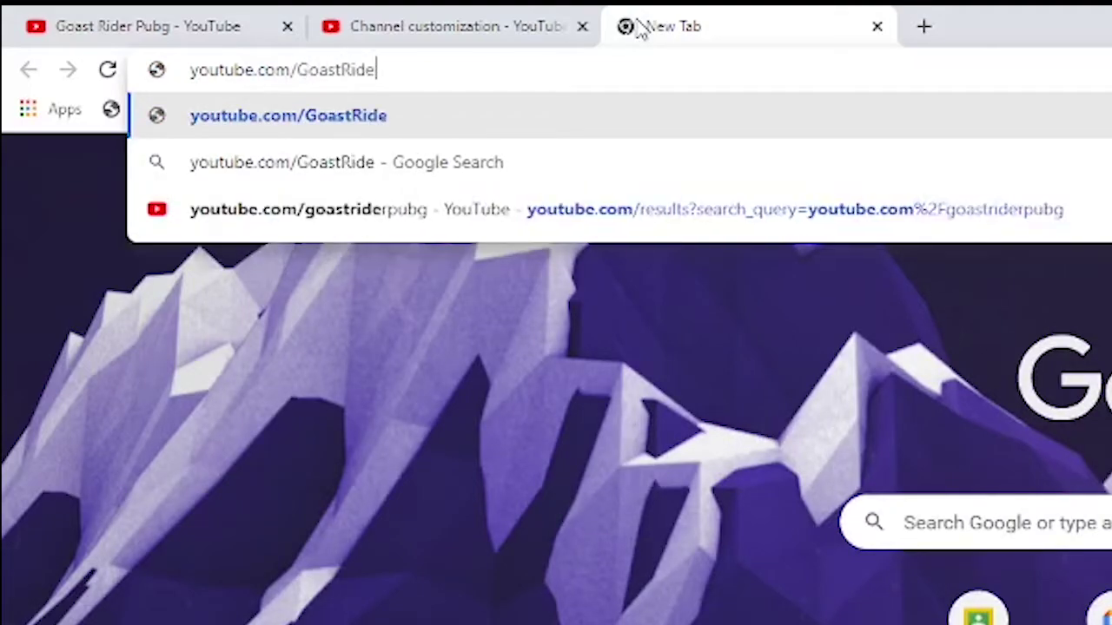
text(Pubg)
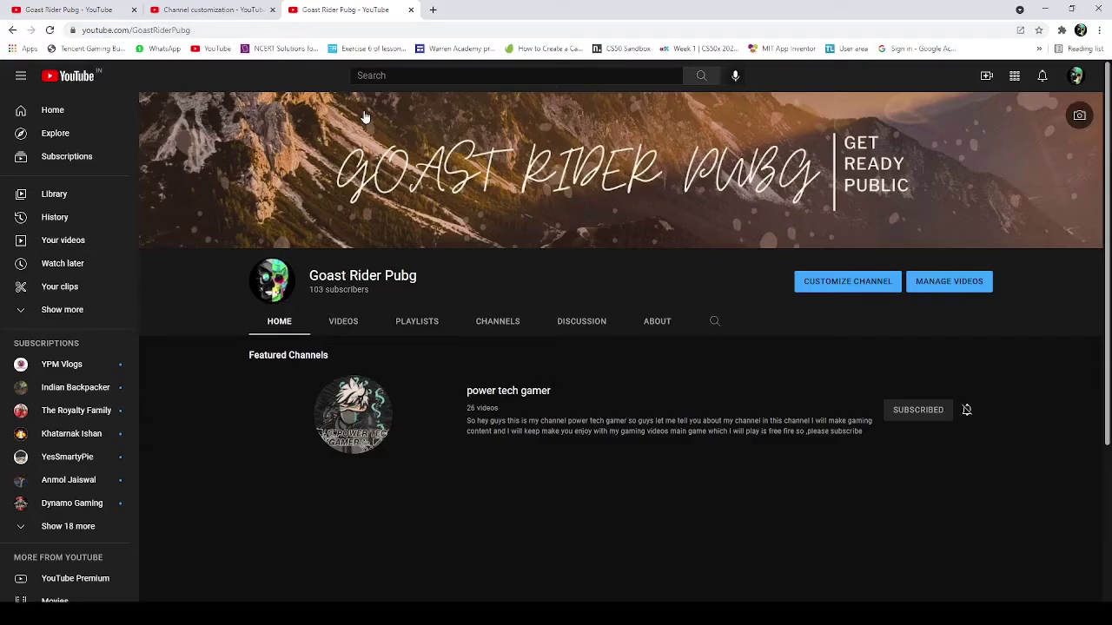
drag(308, 276, 363, 293)
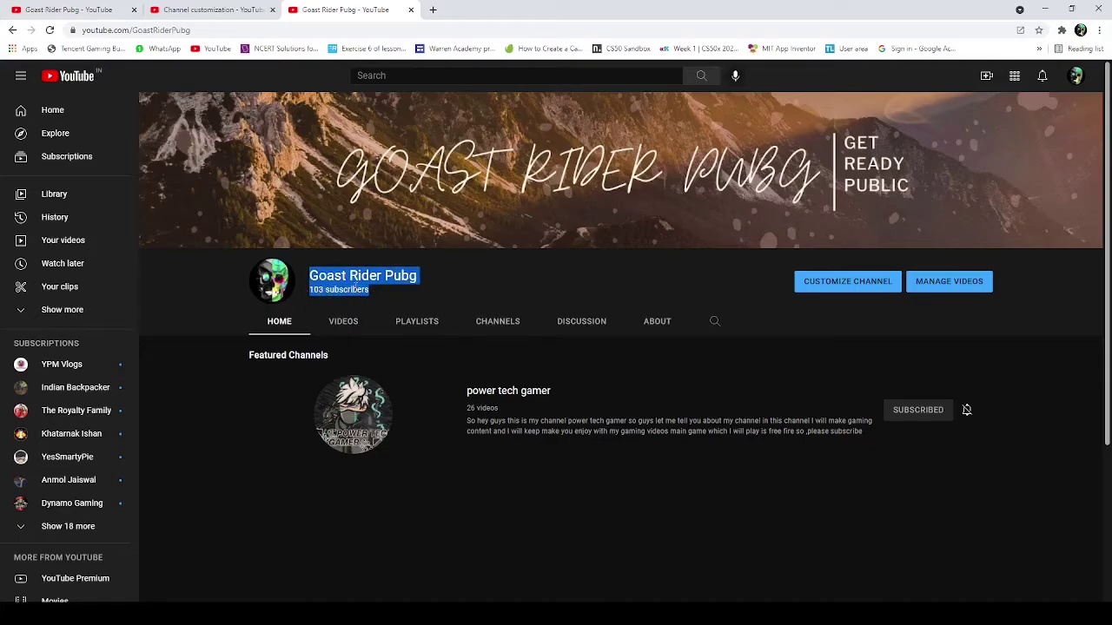
click(355, 289)
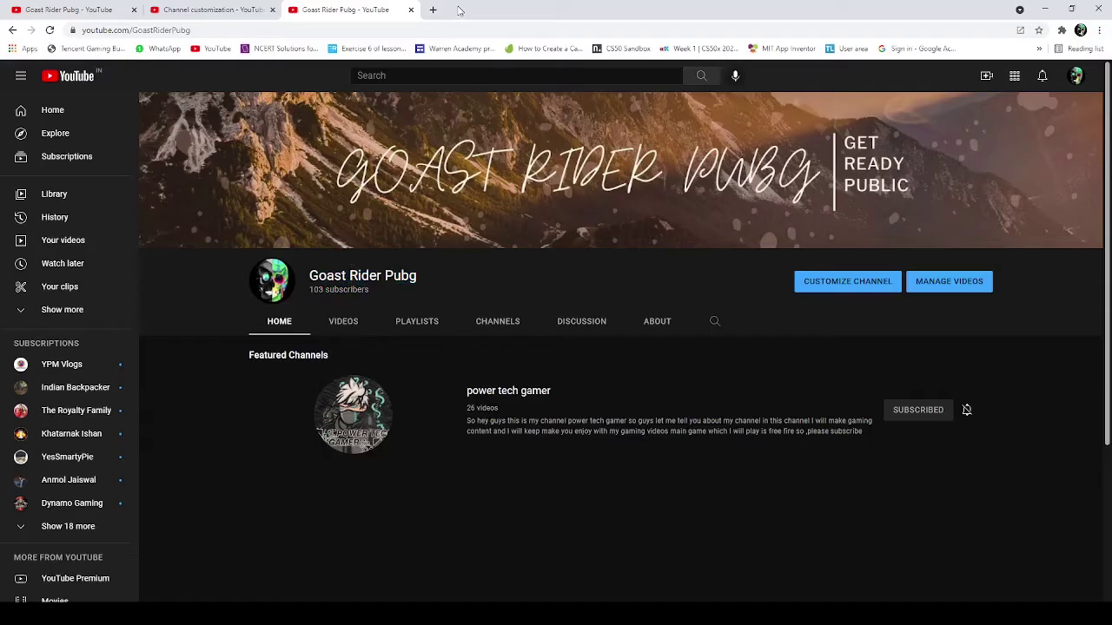